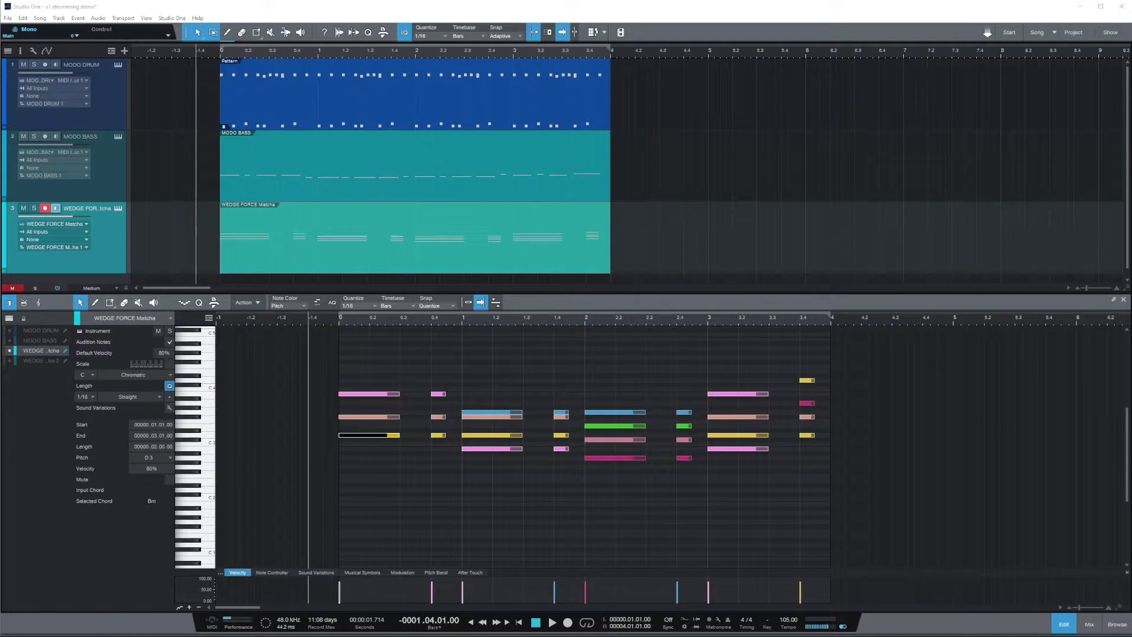
Step: Play the three-track song to hear the guitar's block chords
key("space")
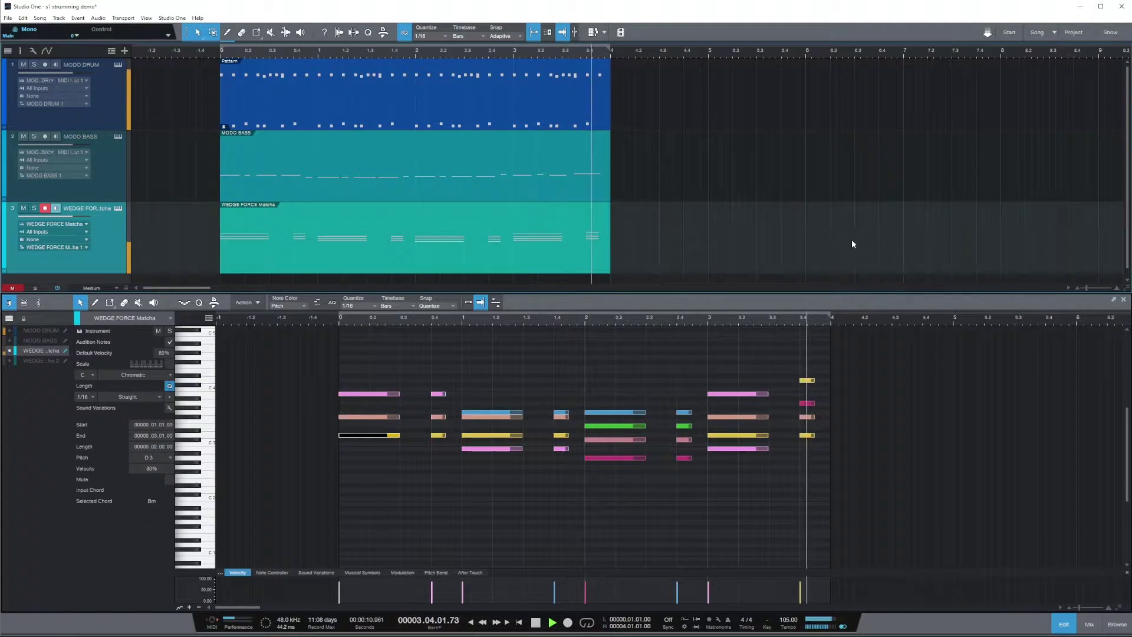
Step: Stop playback so the playhead returns to the song start
key("space")
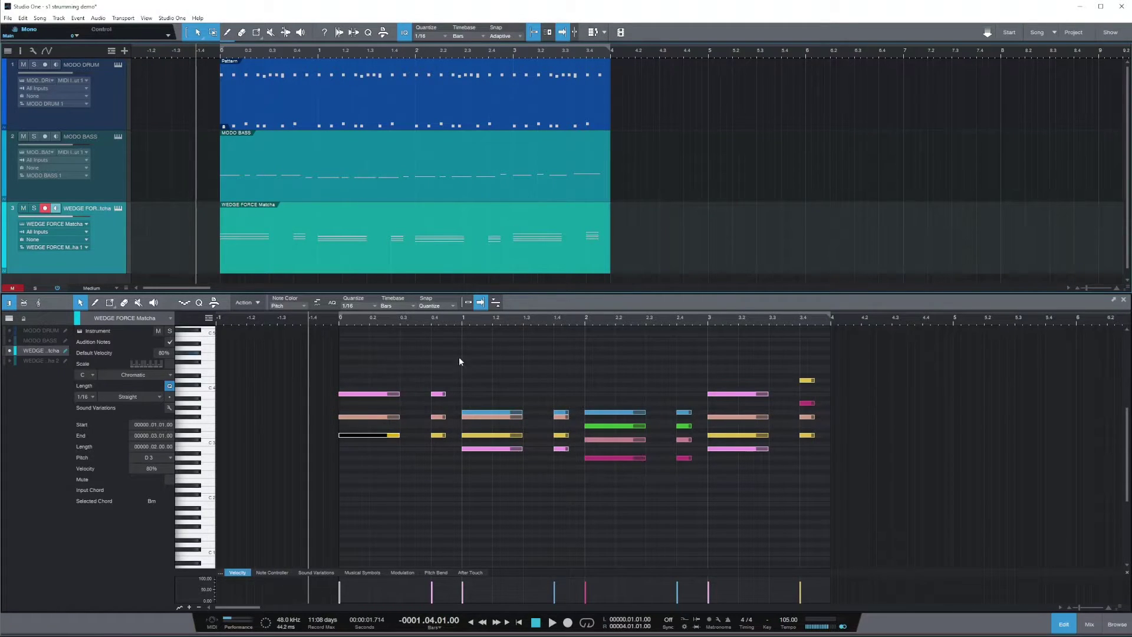
Step: Select the four long guitar chords and spread their note starts apart into strums
left_click_drag(358, 365, 377, 463)
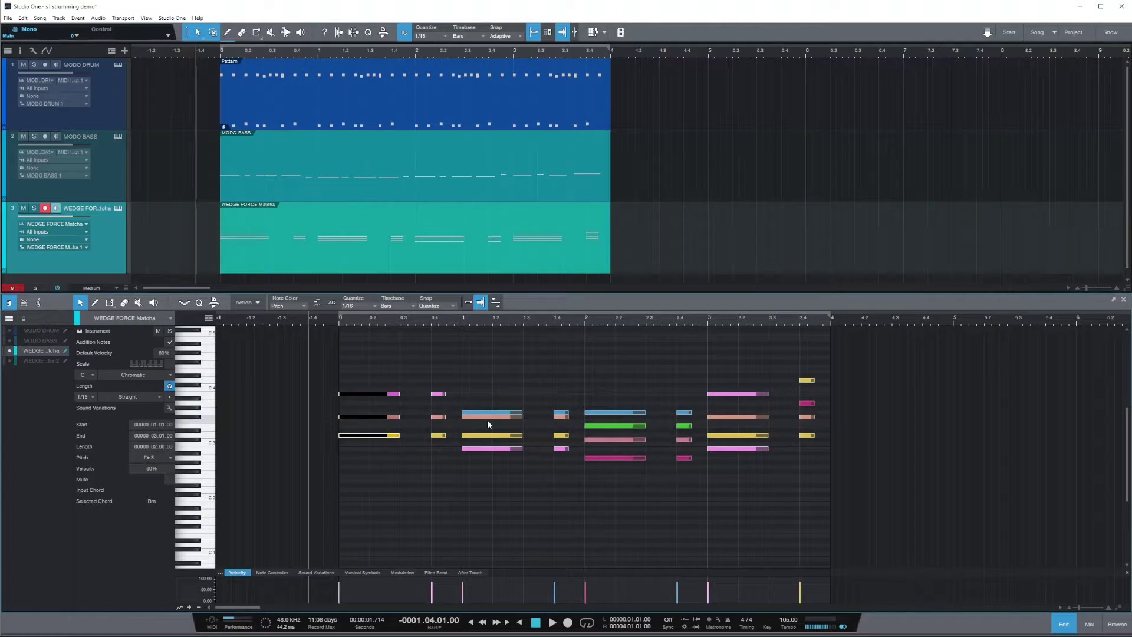
left_click_drag(490, 484, 490, 485)
left_click_drag(592, 389, 631, 511)
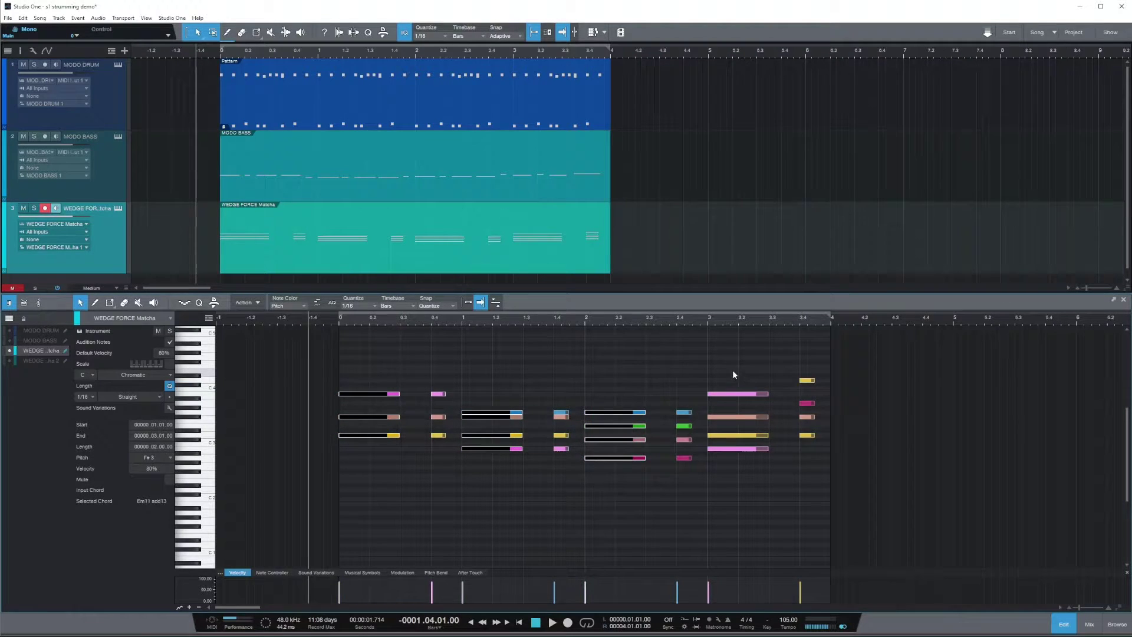
left_click_drag(732, 369, 735, 474)
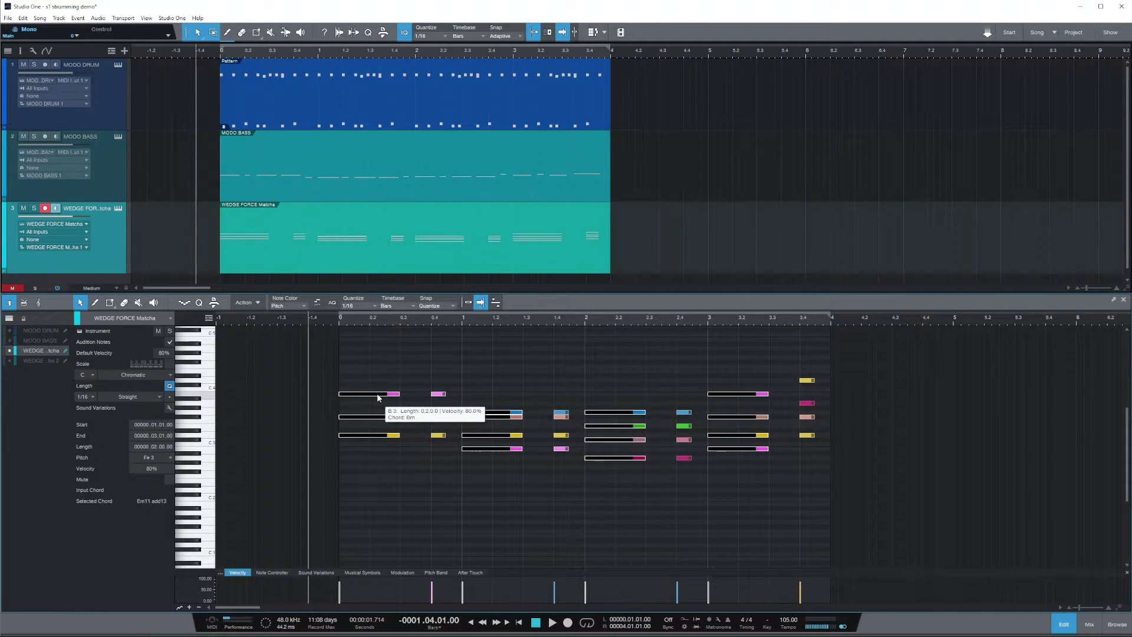
left_click_drag(378, 397, 382, 395)
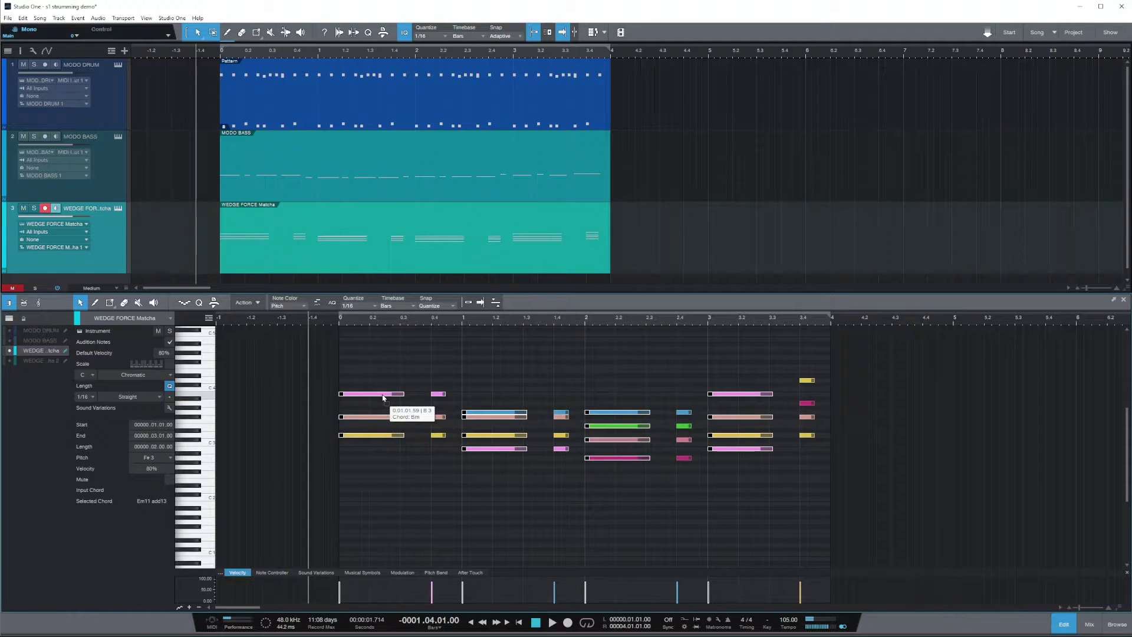
left_click_drag(383, 398, 391, 398)
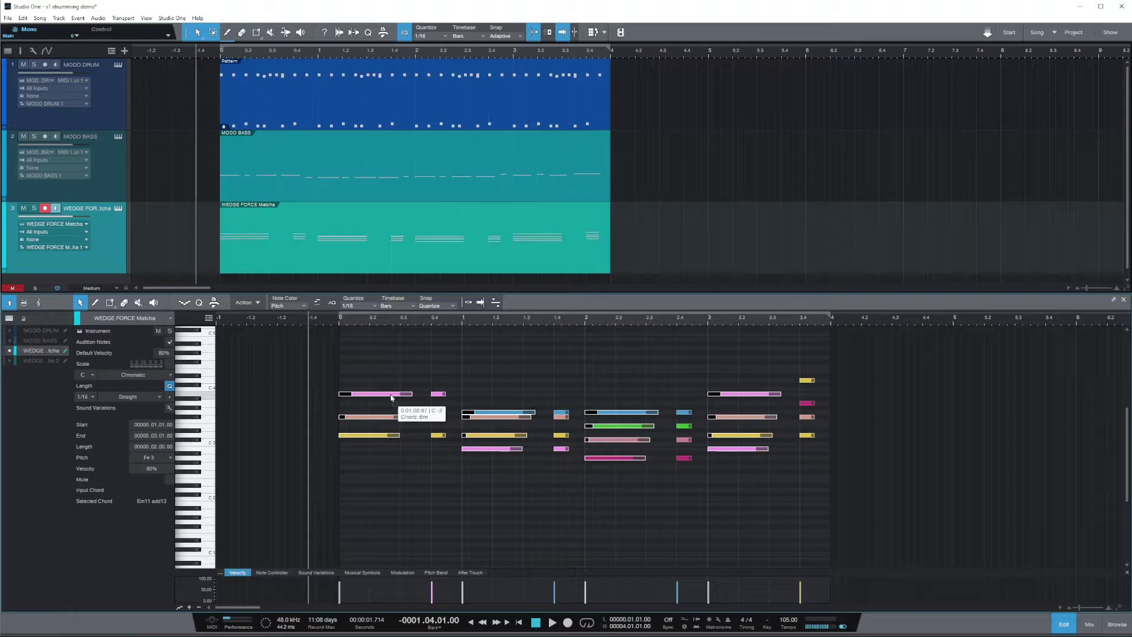
left_click_drag(391, 397, 360, 426)
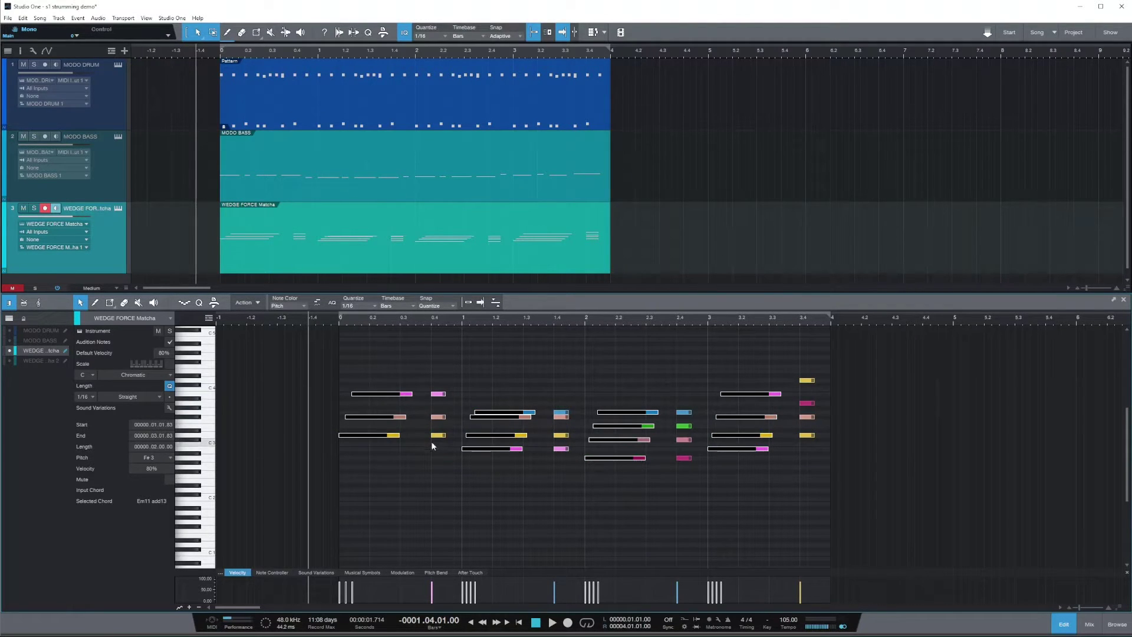
Step: Select the short guitar chord stabs and stagger their note starts into strums
left_click_drag(432, 381, 446, 454)
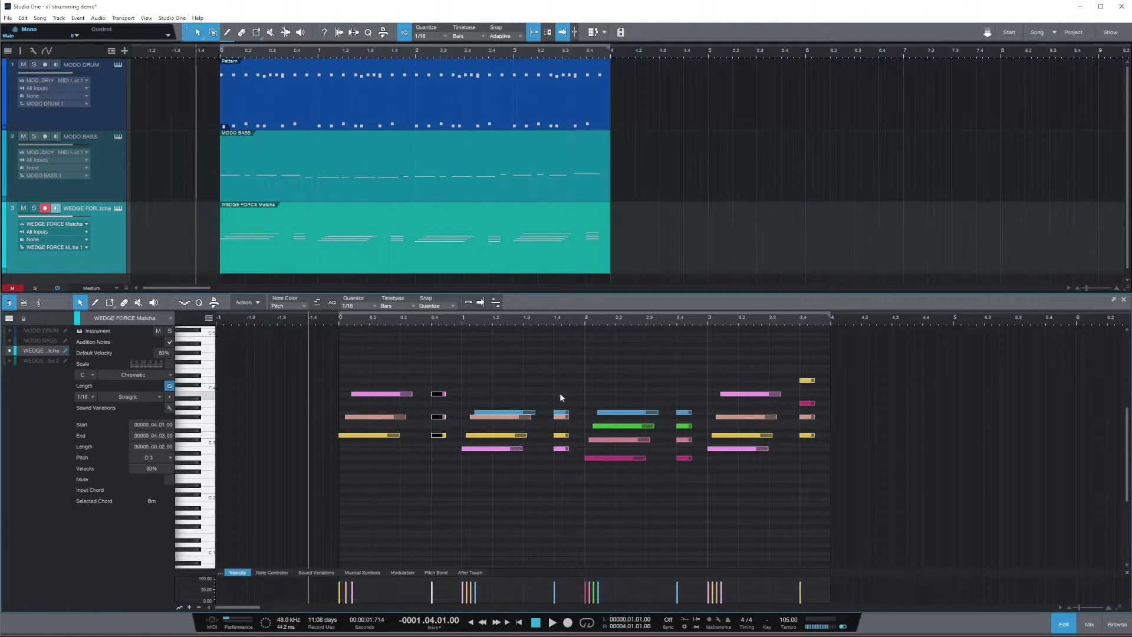
left_click_drag(560, 393, 571, 455)
left_click_drag(686, 416, 689, 466)
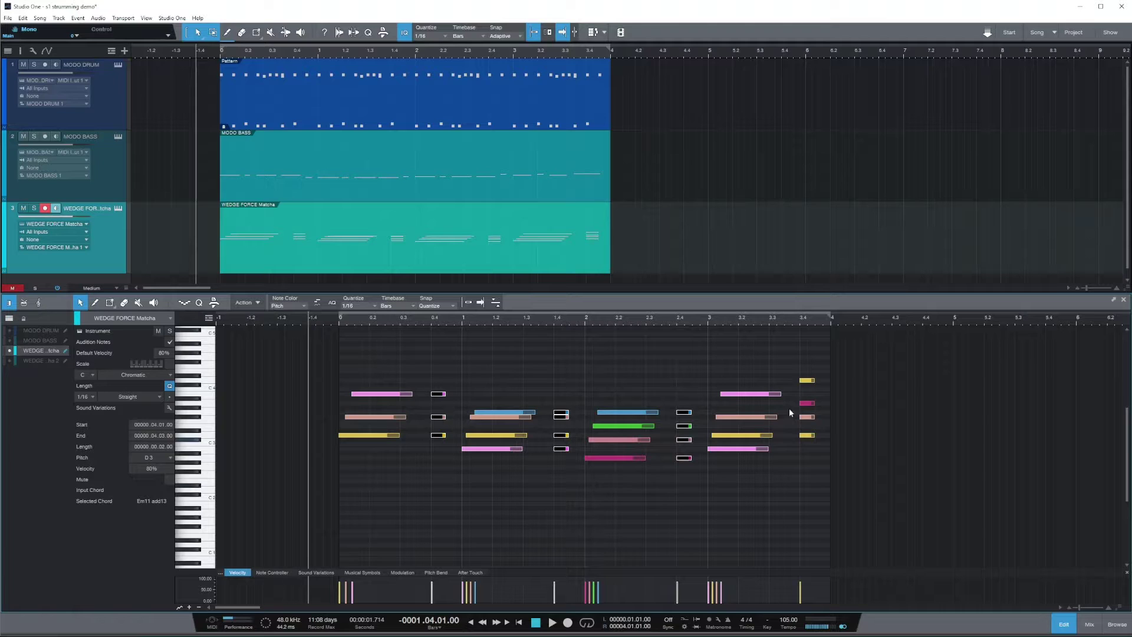
left_click_drag(801, 372, 820, 478)
mouse_move(438, 437)
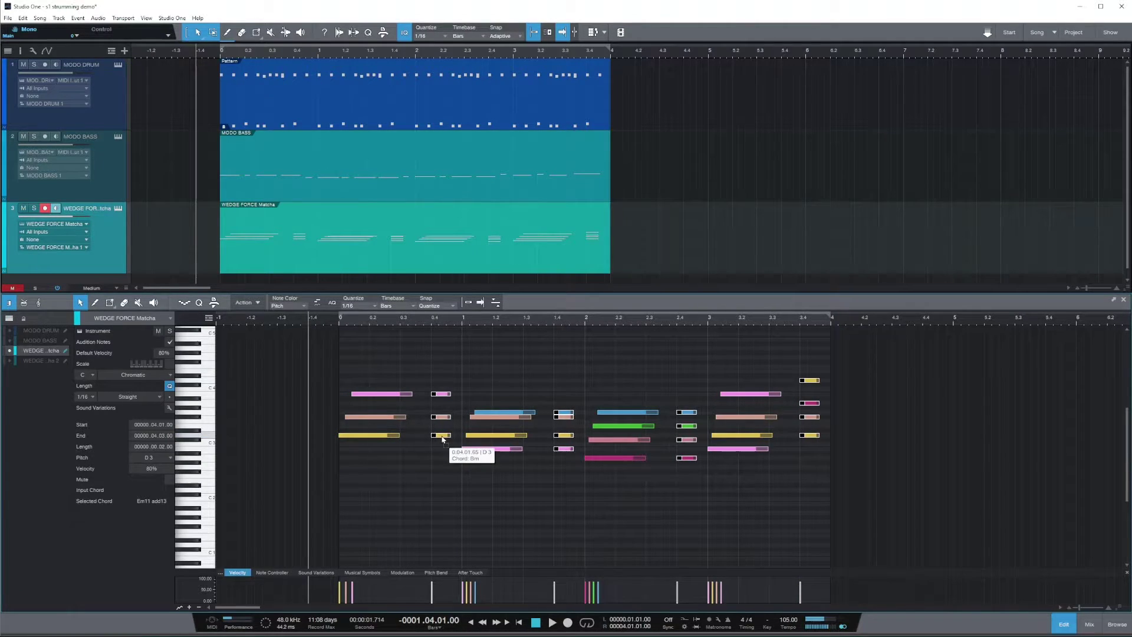
left_click_drag(438, 437, 449, 463)
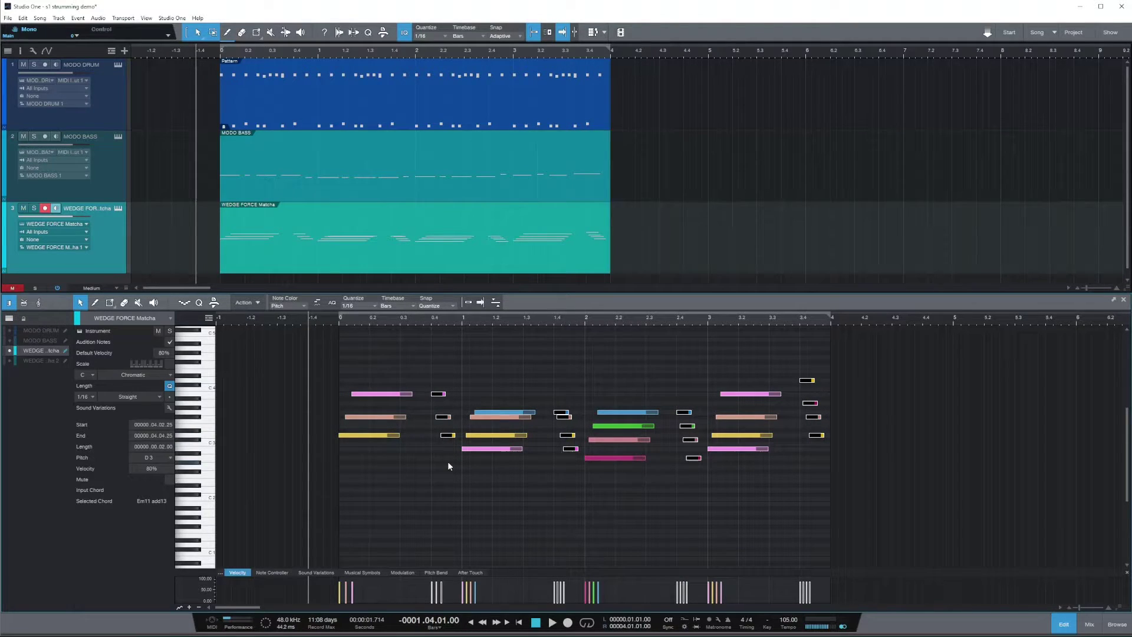
key("space")
Step: Shift the four long strummed chords one sixteenth earlier
left_click_drag(373, 375, 380, 467)
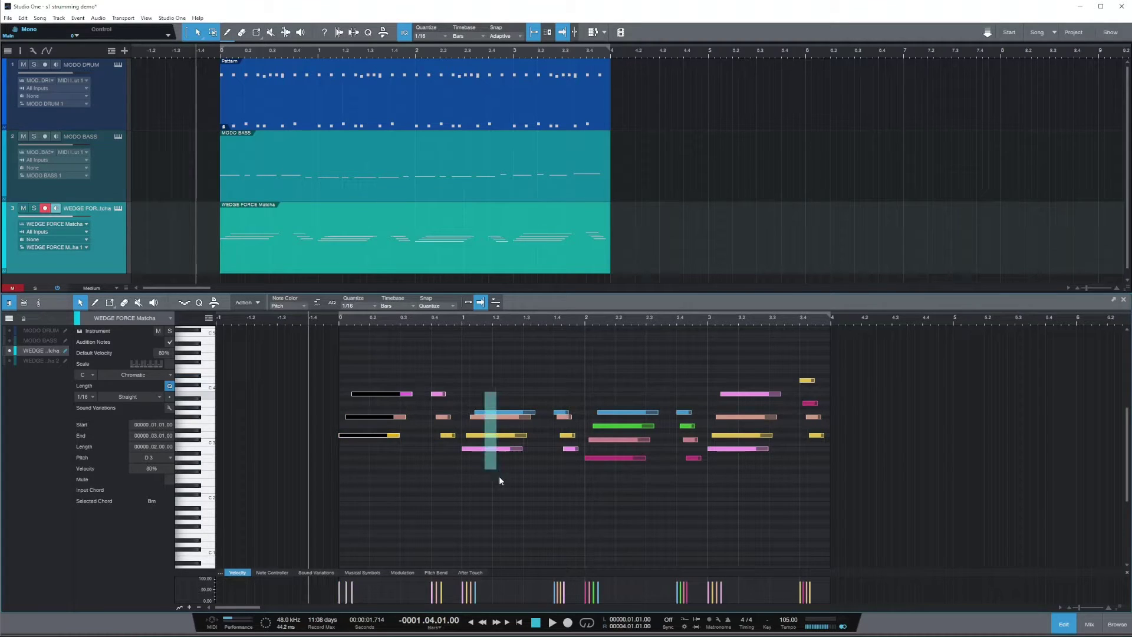
left_click_drag(487, 391, 498, 478)
left_click_drag(613, 396, 620, 469)
left_click_drag(733, 377, 740, 467)
left_click_drag(364, 439, 352, 439)
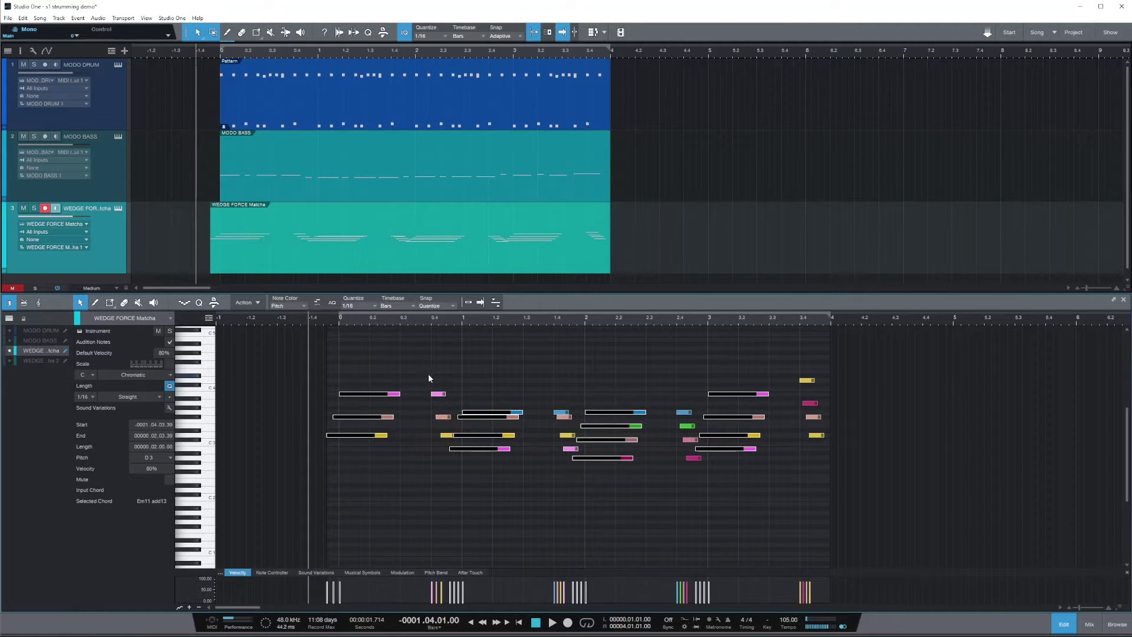
Step: Shift the short strummed chords earlier so each strum ends on the beat
left_click_drag(436, 373, 445, 452)
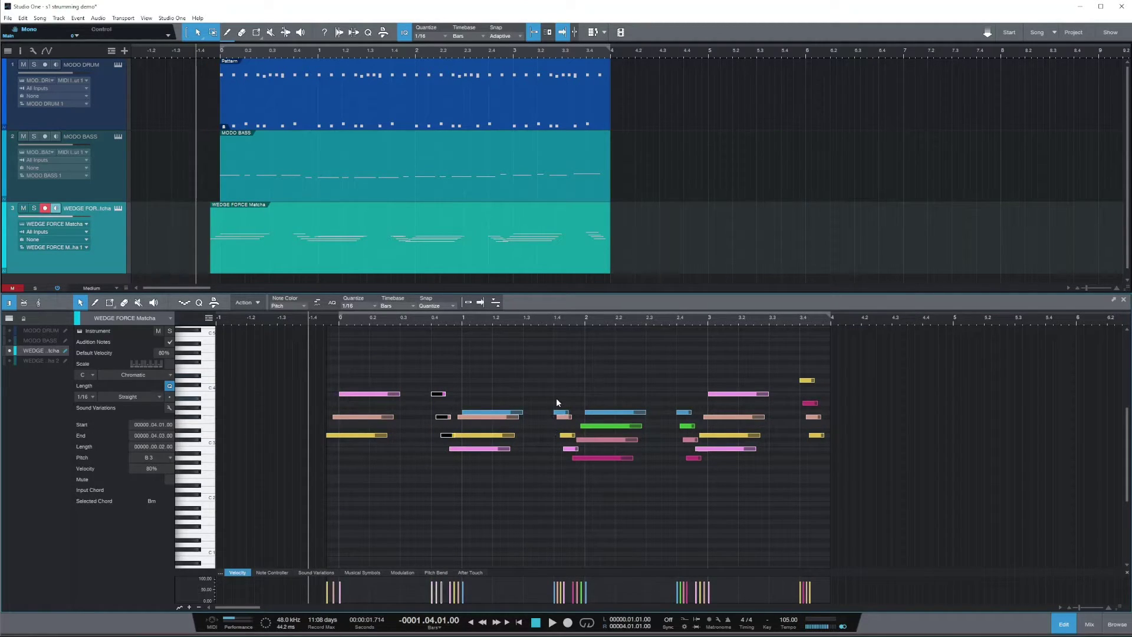
left_click_drag(555, 396, 575, 475)
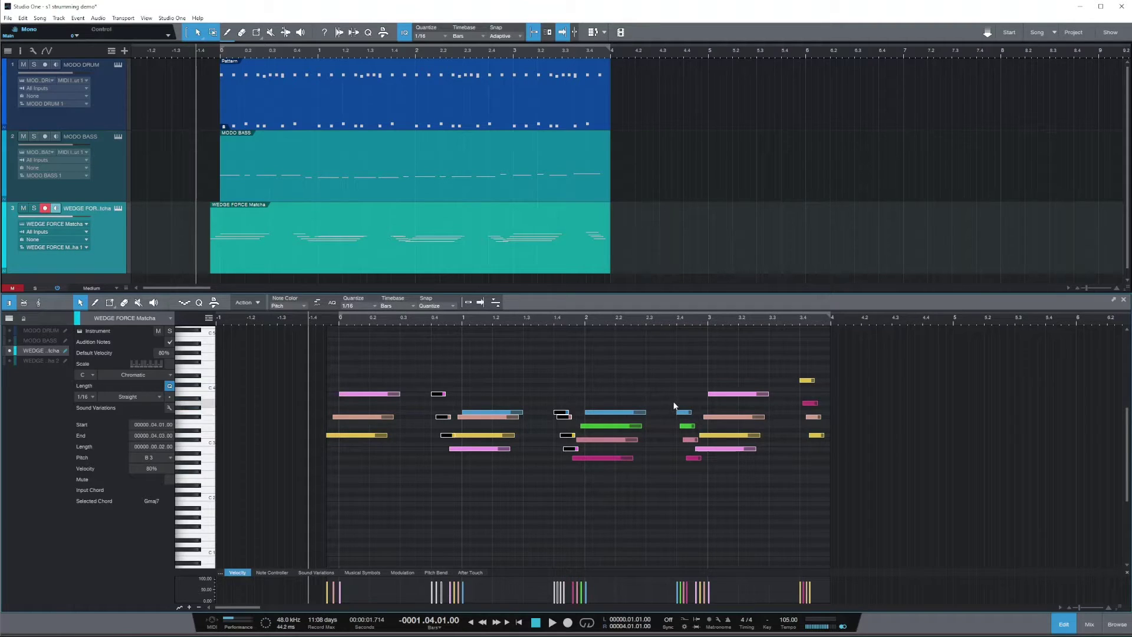
left_click_drag(675, 401, 692, 481)
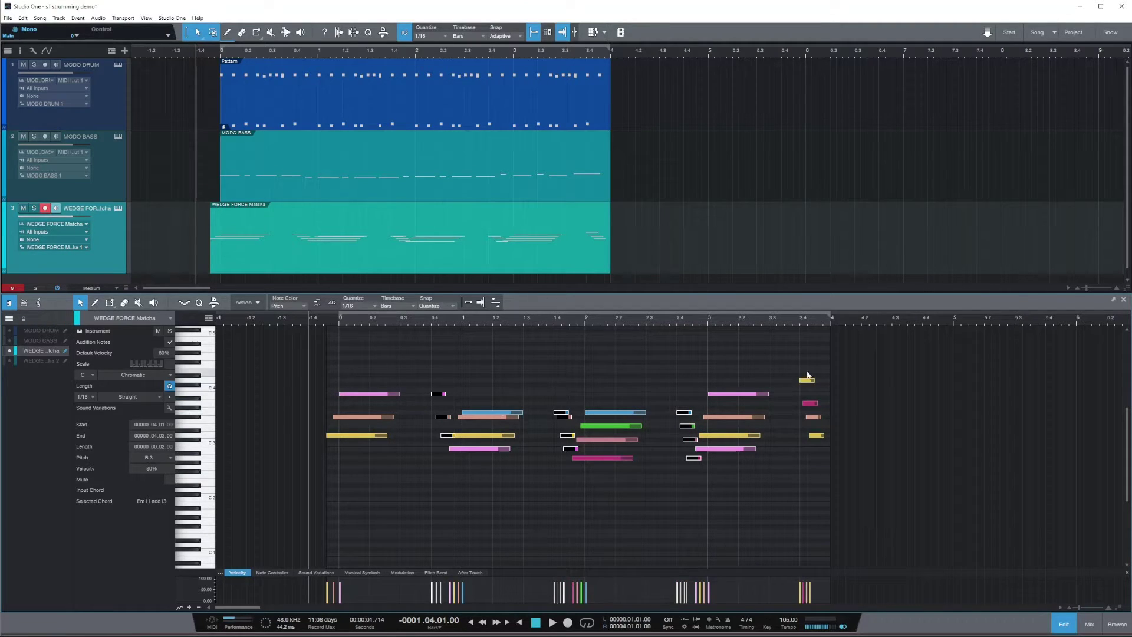
left_click_drag(800, 369, 811, 461)
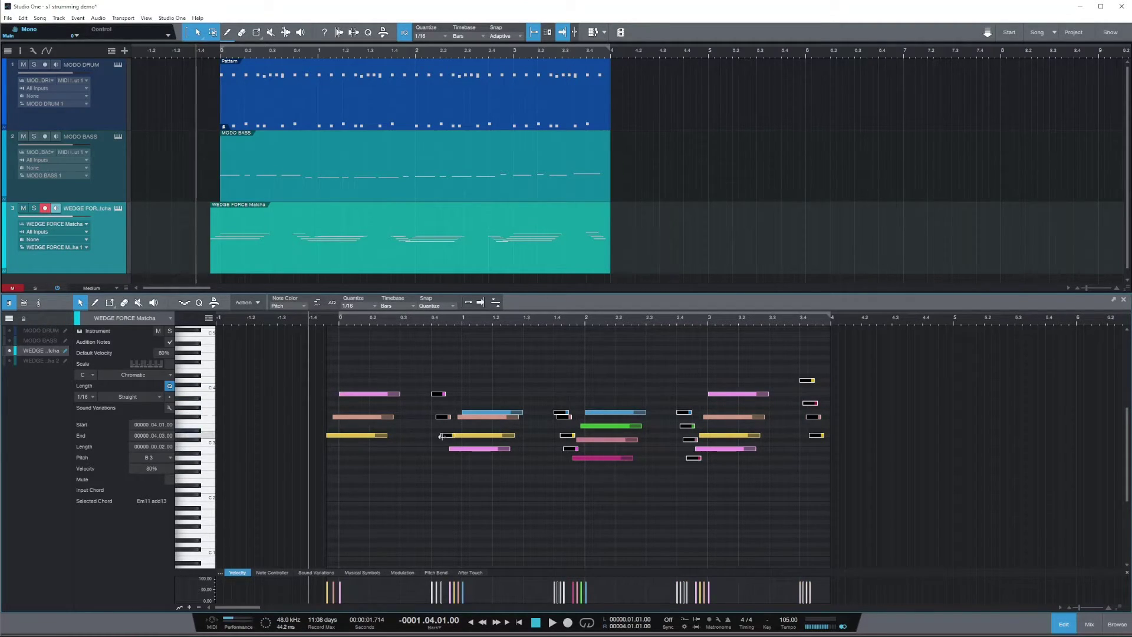
left_click_drag(440, 436, 437, 439)
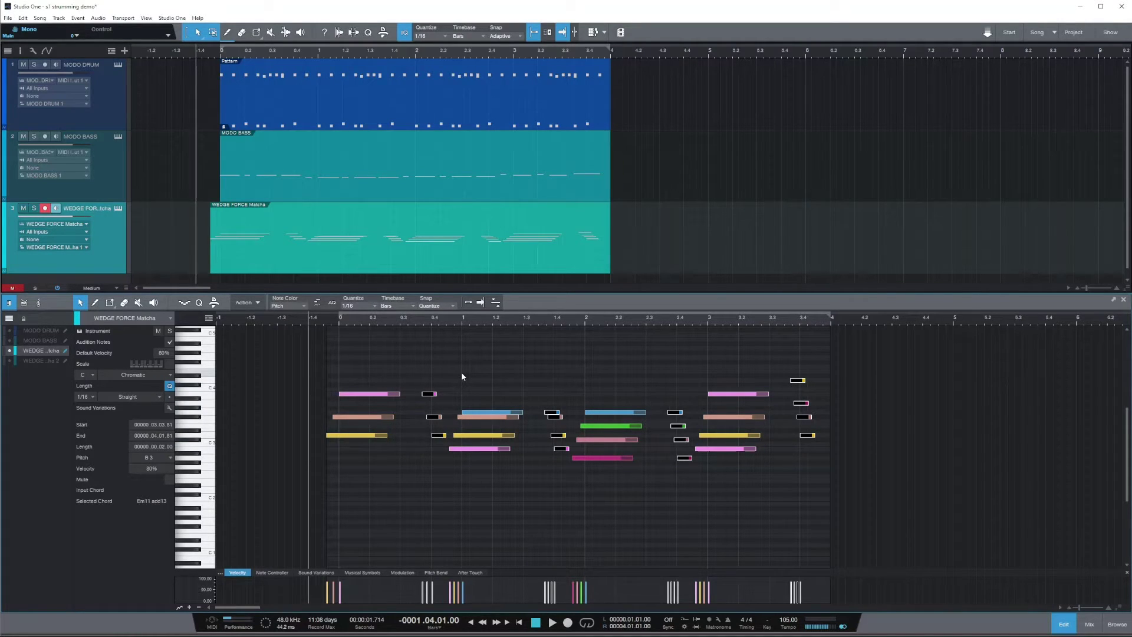
key("space")
Step: Loop bars 1–4 and play the strummed guitar once, then stop
key("KP_Divide")
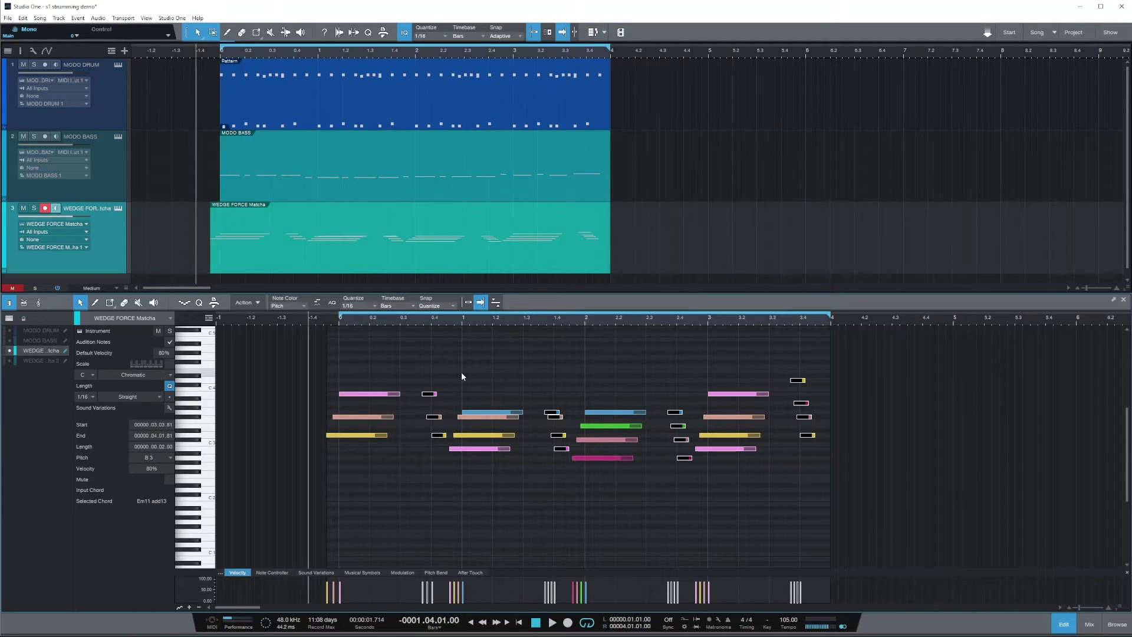
key("Home")
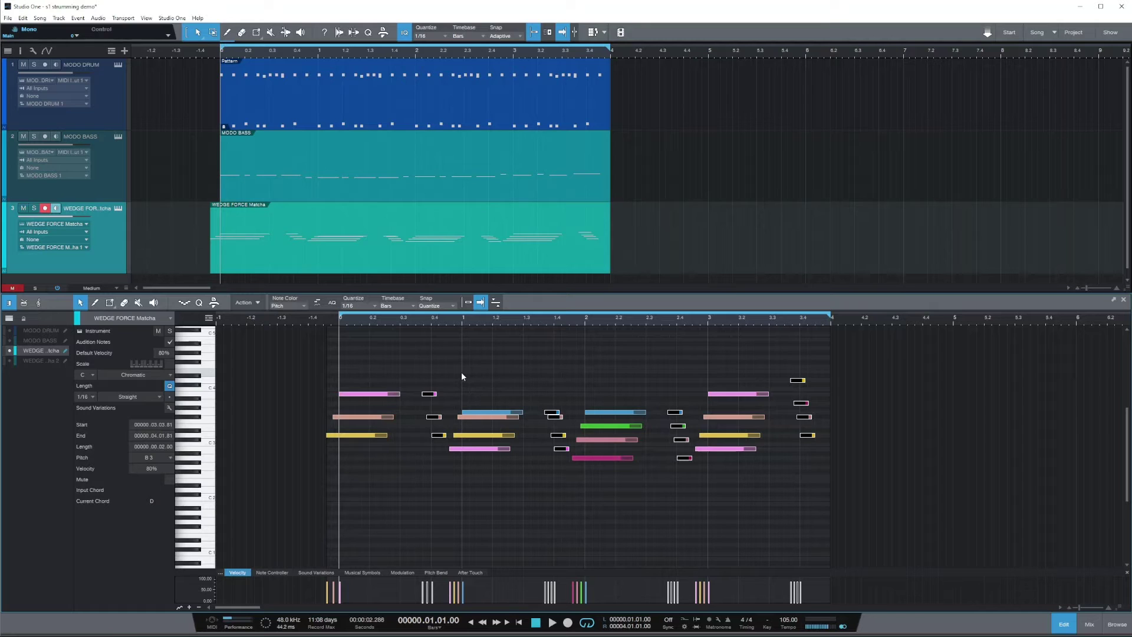
key("space")
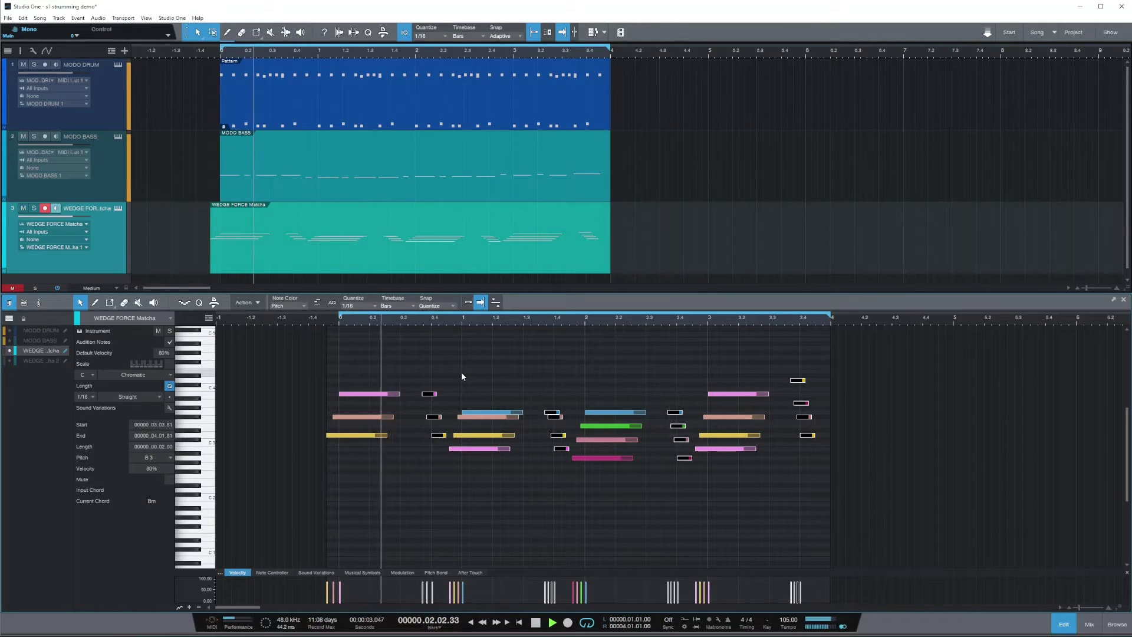
key("space")
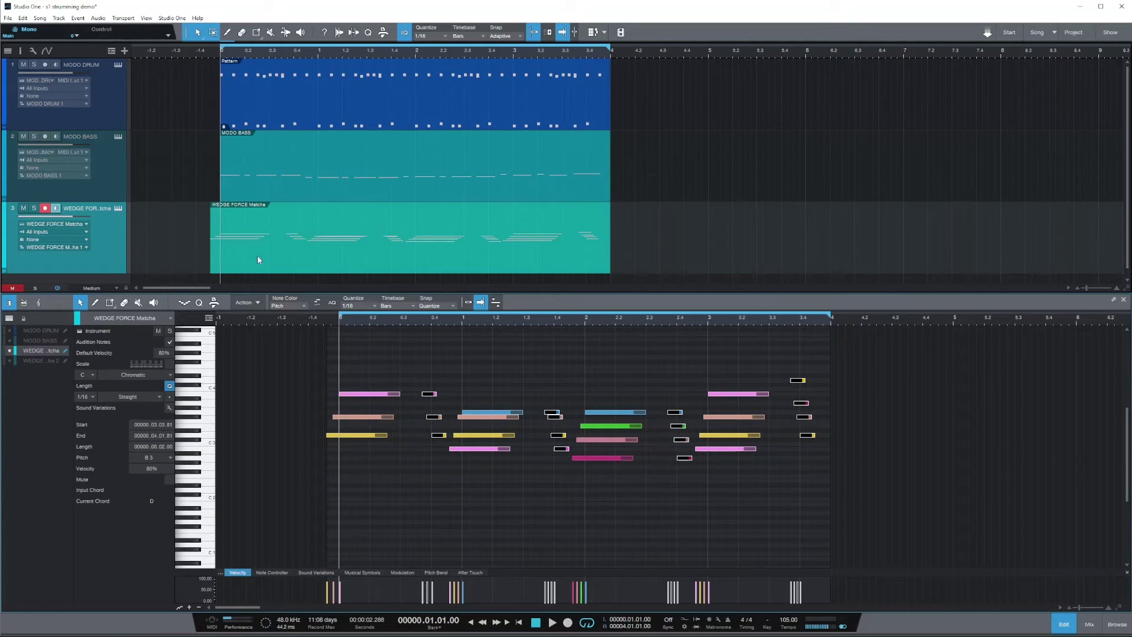
right_click(114, 244)
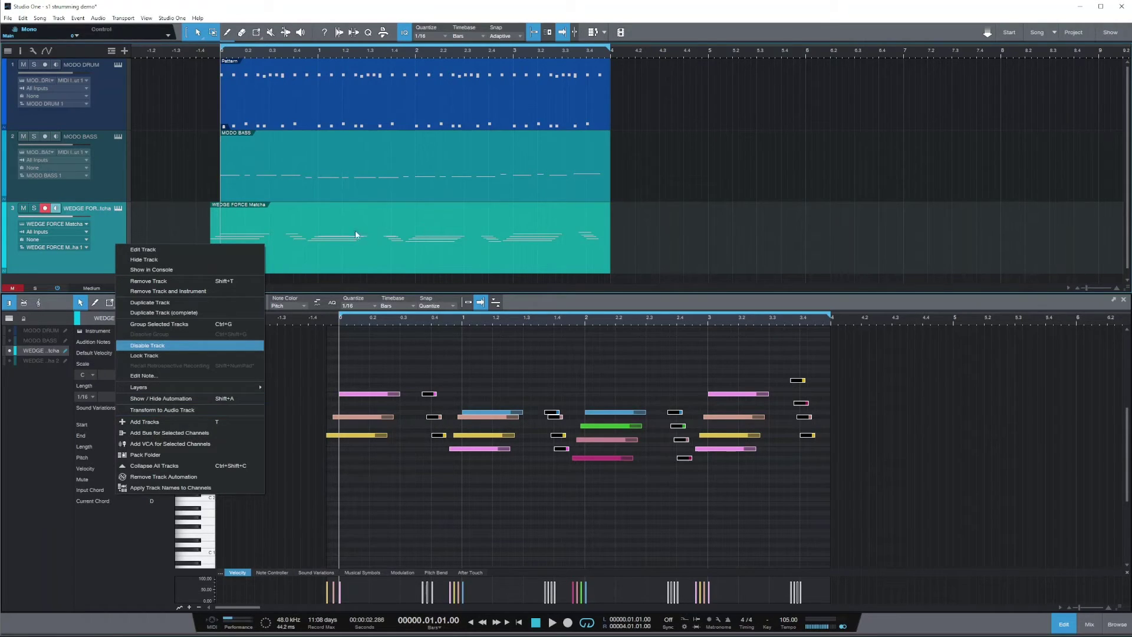
left_click(475, 255)
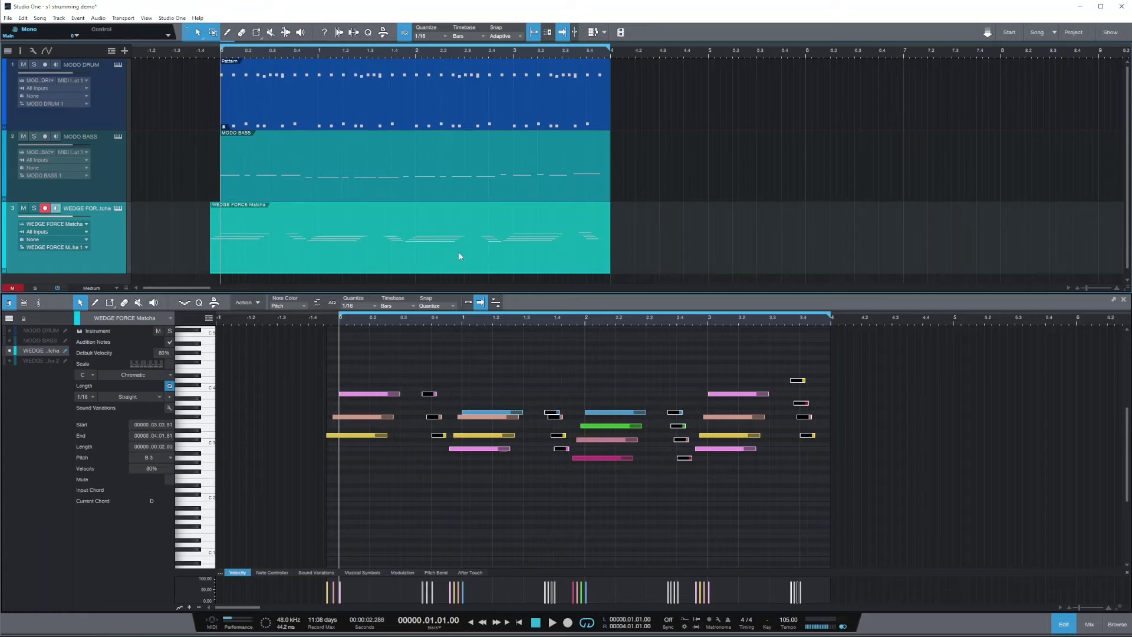